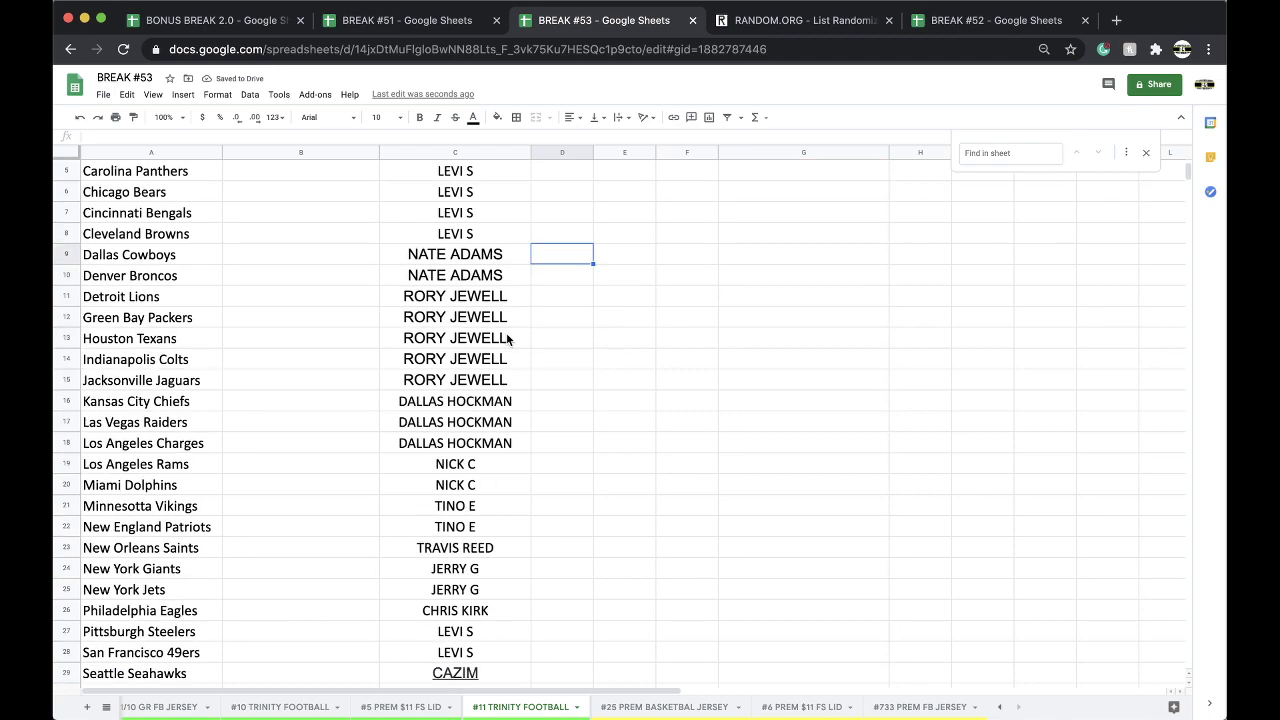
# - Copy the entire column C of participant names from the #11 TRINITY FOOTBALL sheet
pyautogui.scroll(-1, 479, 365)
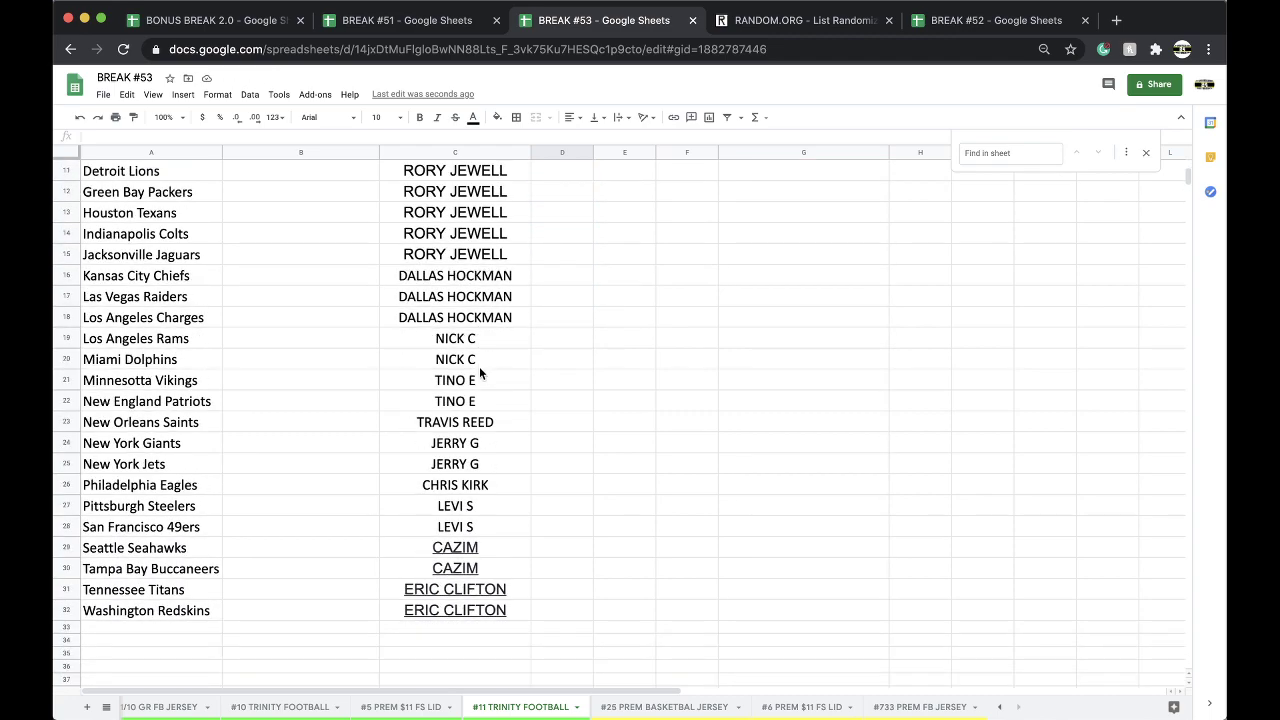
pyautogui.click(471, 421)
pyautogui.scroll(-1, 459, 445)
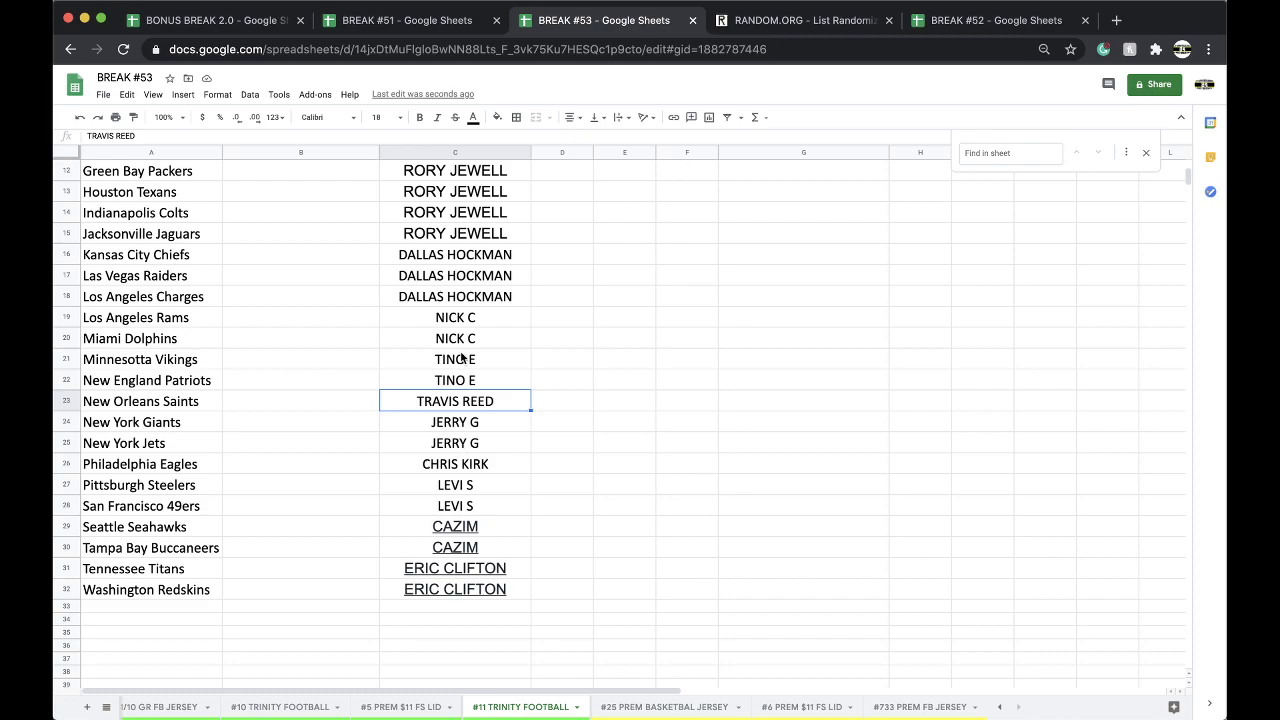
pyautogui.click(426, 149)
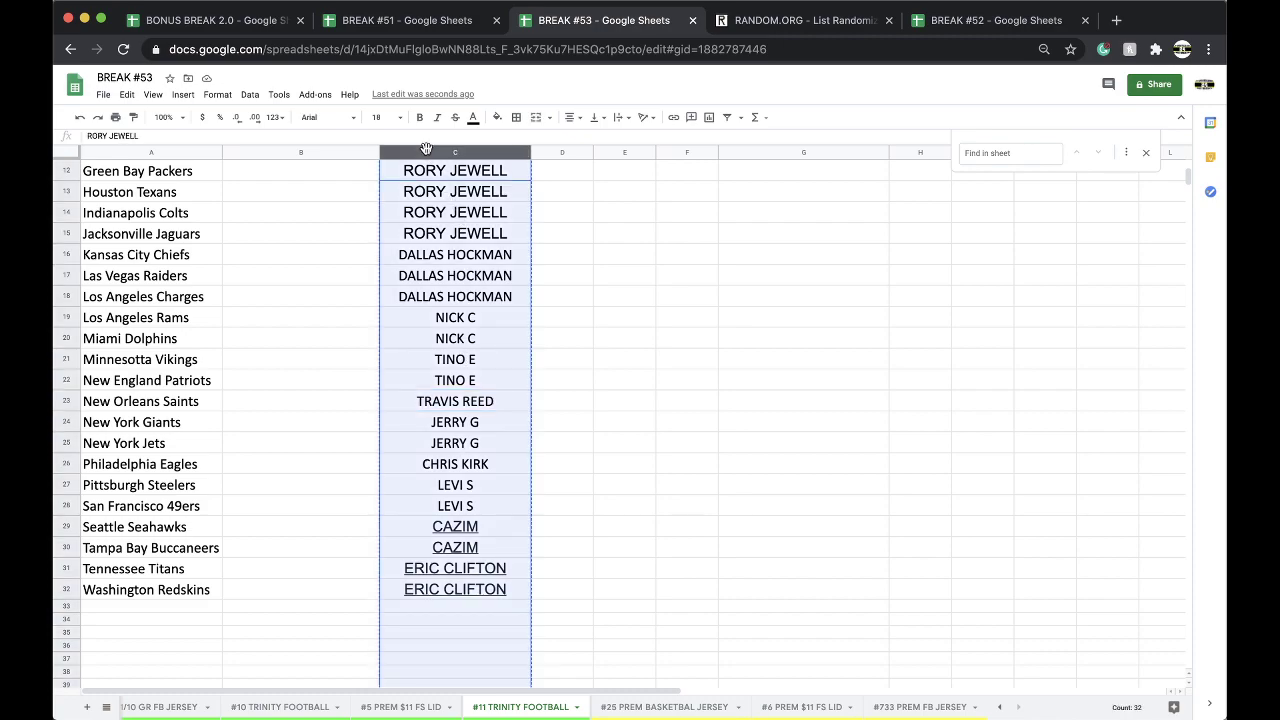
pyautogui.scroll(5, 532, 358)
# - Switch to RANDOM.ORG, load a fresh List Randomizer form, paste the copied participant names and randomize them
pyautogui.click(794, 28)
pyautogui.press('super+r')
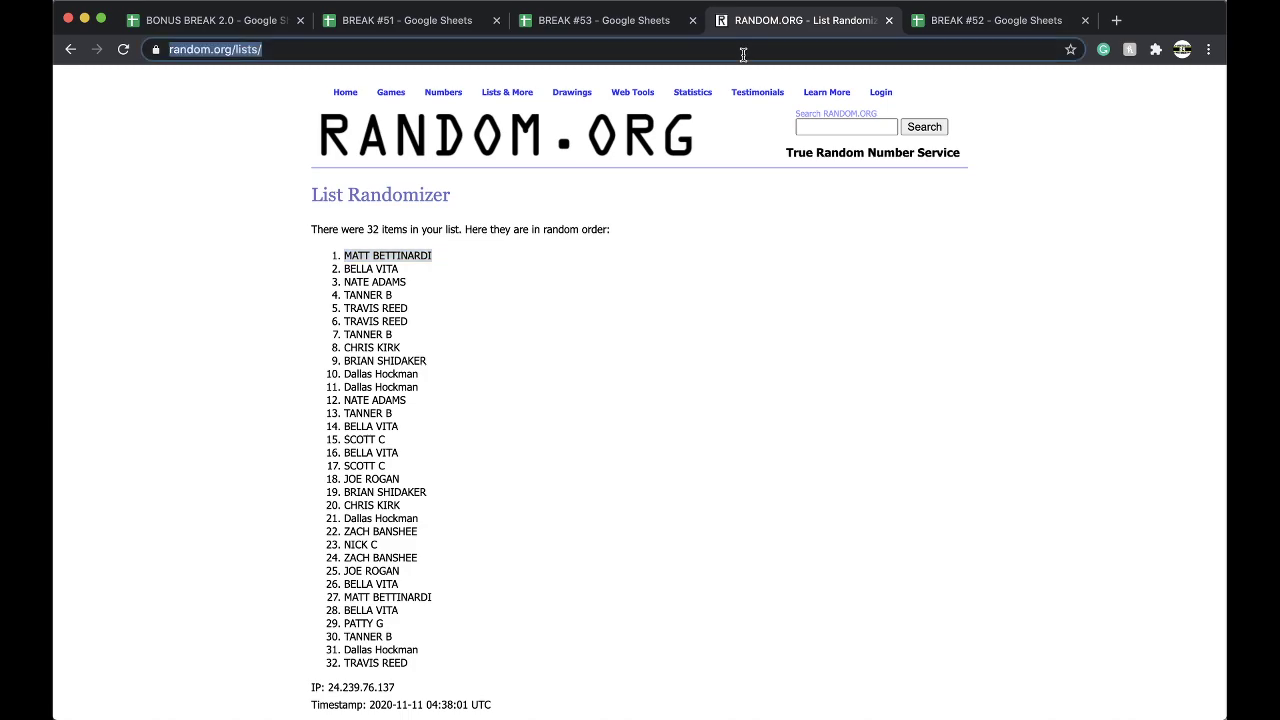
pyautogui.click(457, 428)
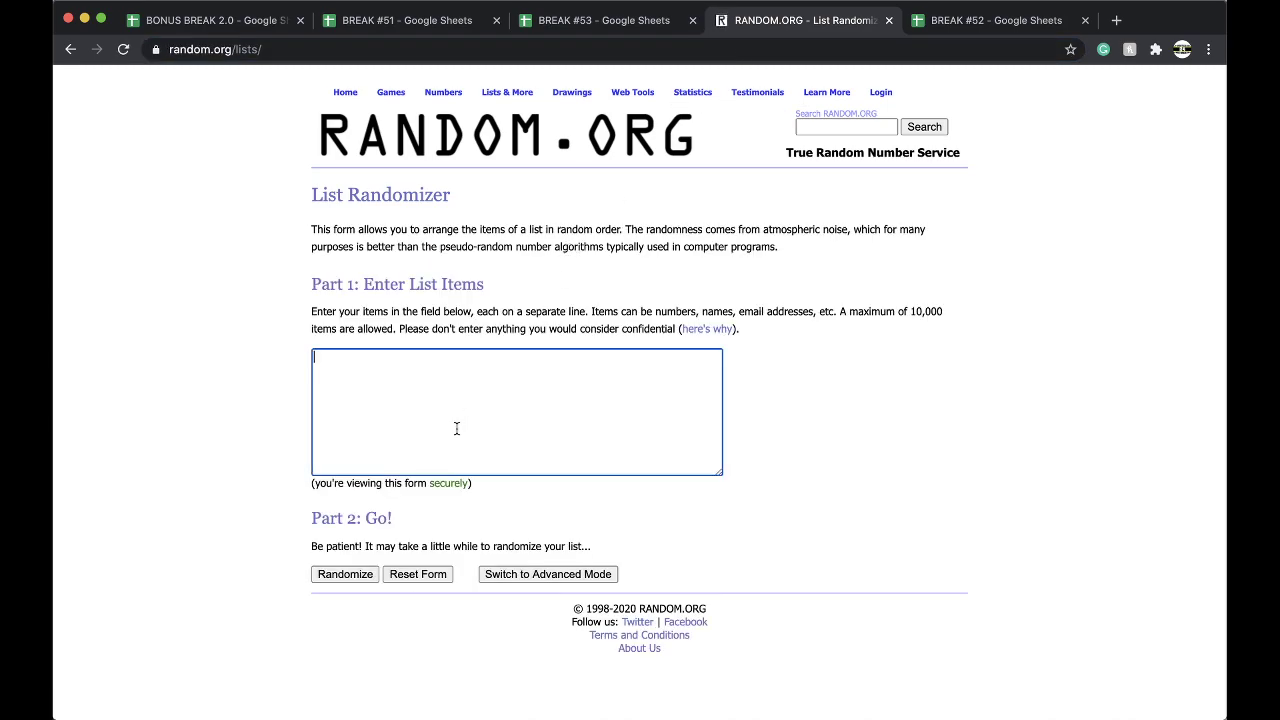
pyautogui.click(345, 574)
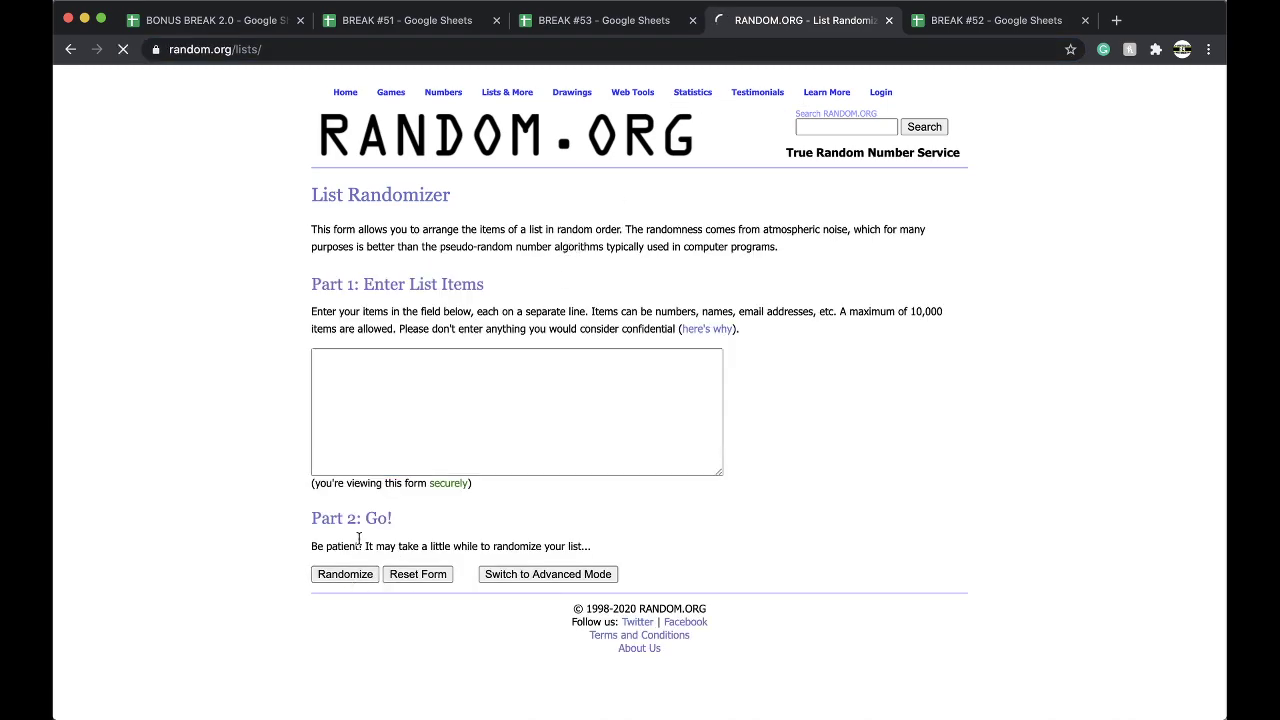
# - Repeat the randomization until the list has been randomized five times in total
pyautogui.click(332, 618)
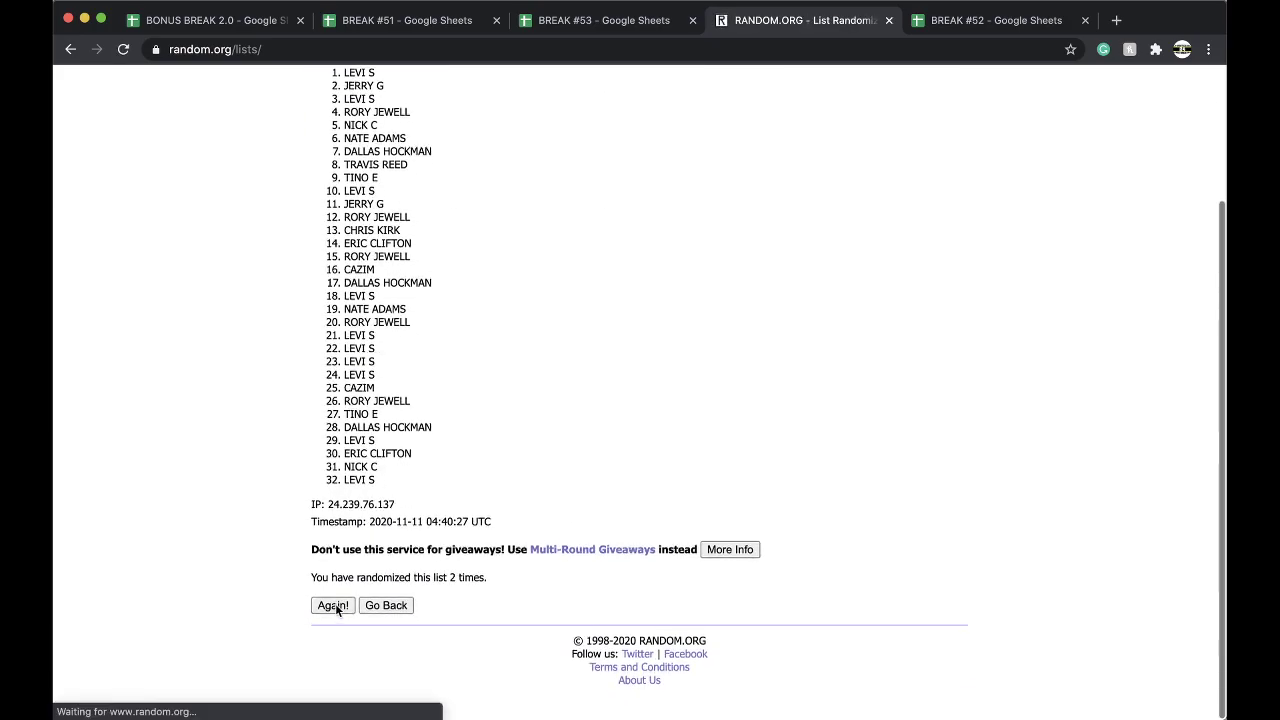
pyautogui.click(331, 619)
pyautogui.click(331, 619)
pyautogui.click(331, 619)
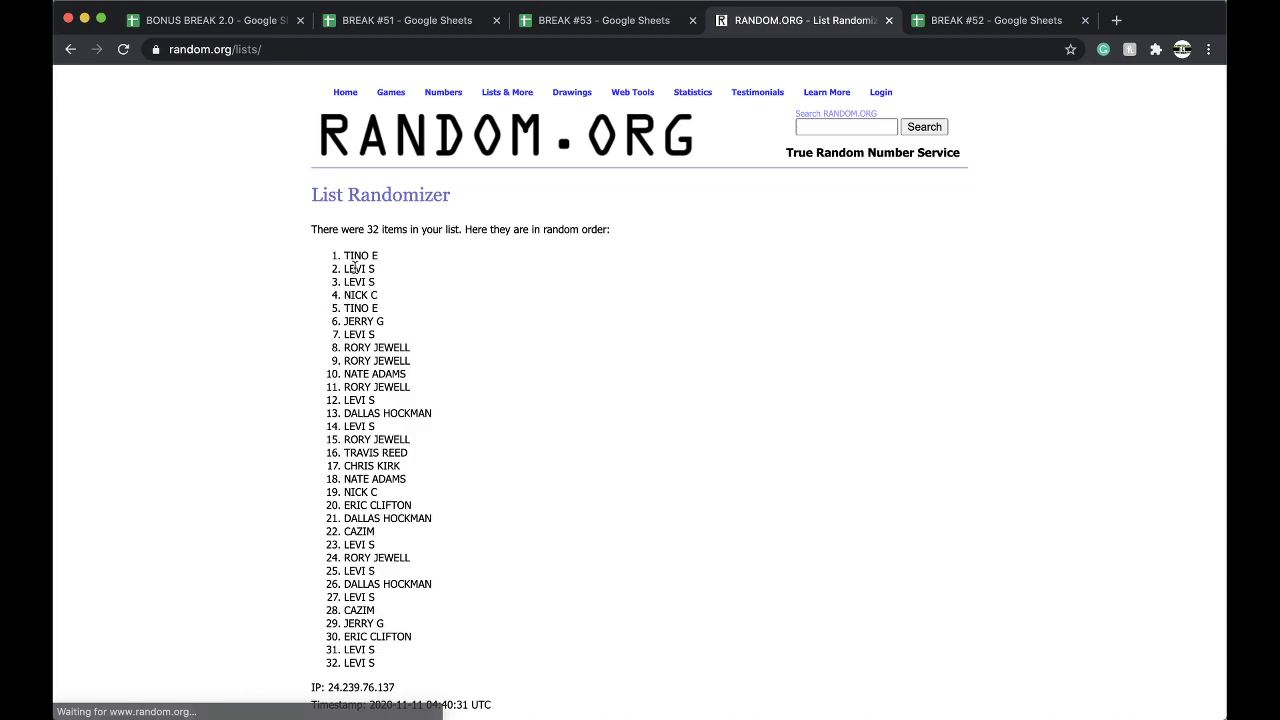
# - Copy all 32 randomized names and paste them into column B of the BREAK #53 spreadsheet, starting at B1
pyautogui.scroll(-1, 453, 325)
pyautogui.moveTo(342, 251); pyautogui.dragTo(463, 500)
pyautogui.scroll(-2, 453, 325)
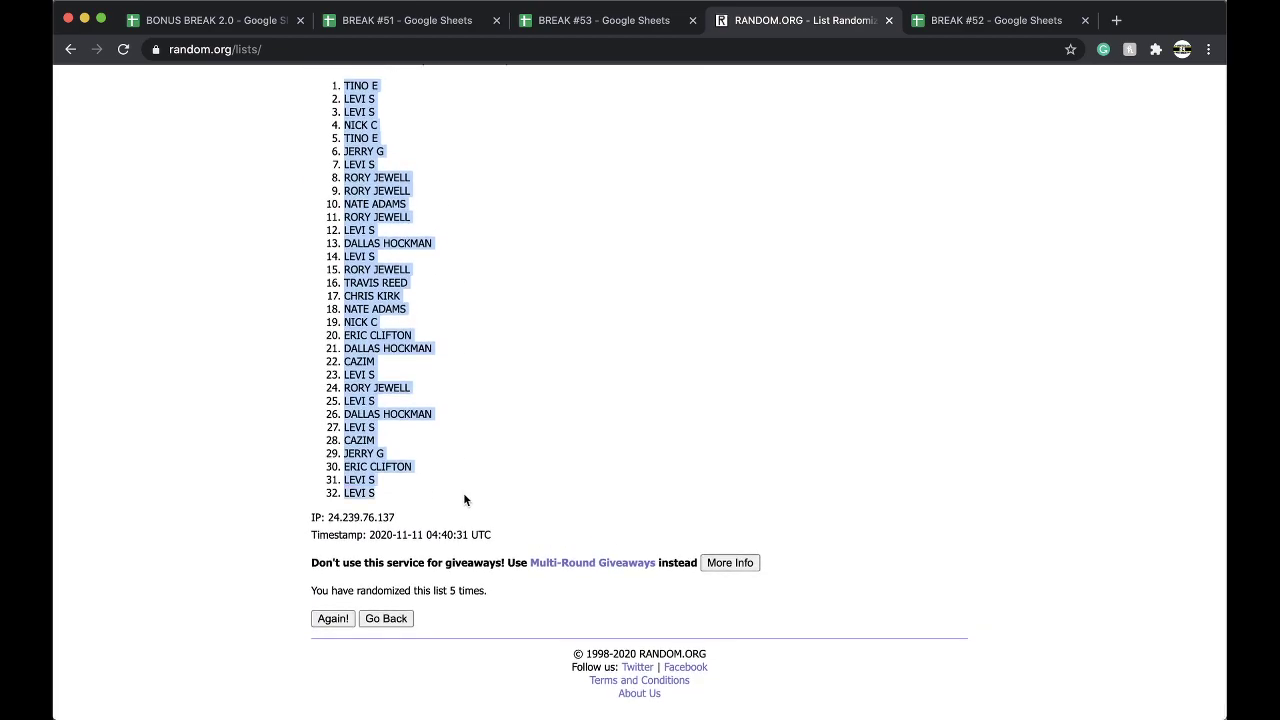
pyautogui.click(955, 20)
pyautogui.click(640, 22)
pyautogui.click(341, 176)
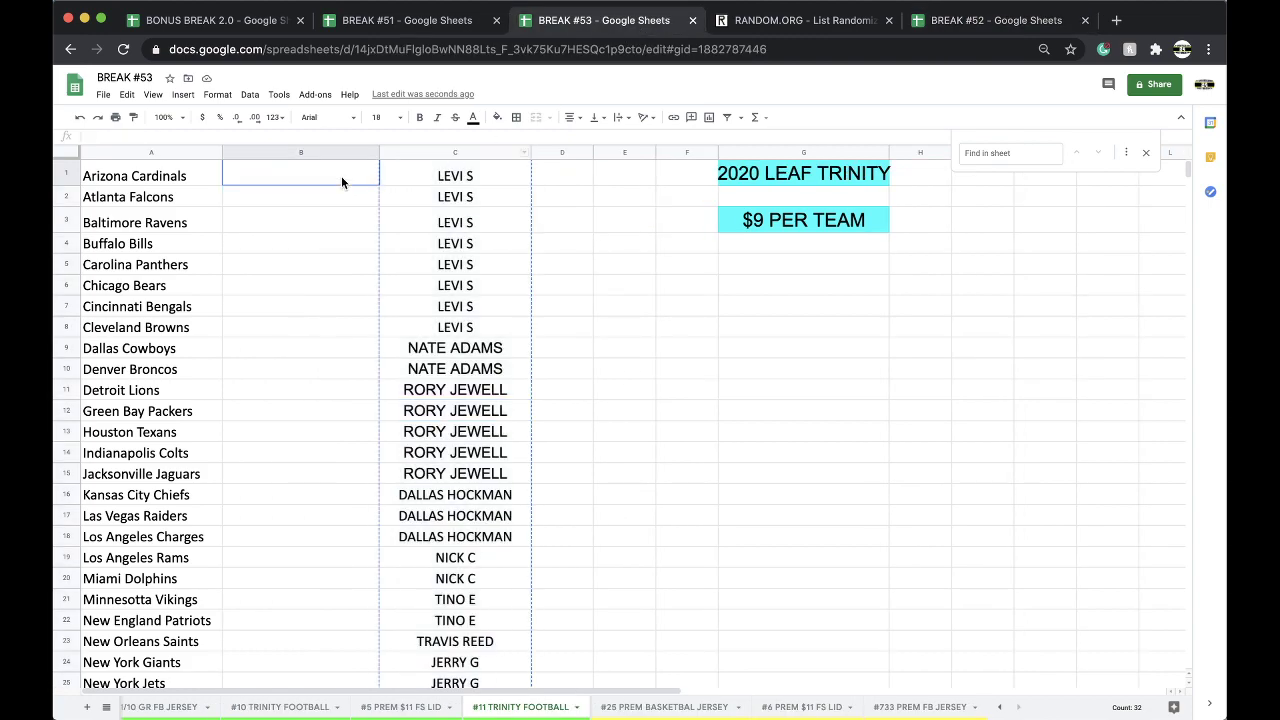
pyautogui.press('super+v')
# - Set the pasted names to font size 18 and sort the sheet by column B, A to Z
pyautogui.click(377, 117)
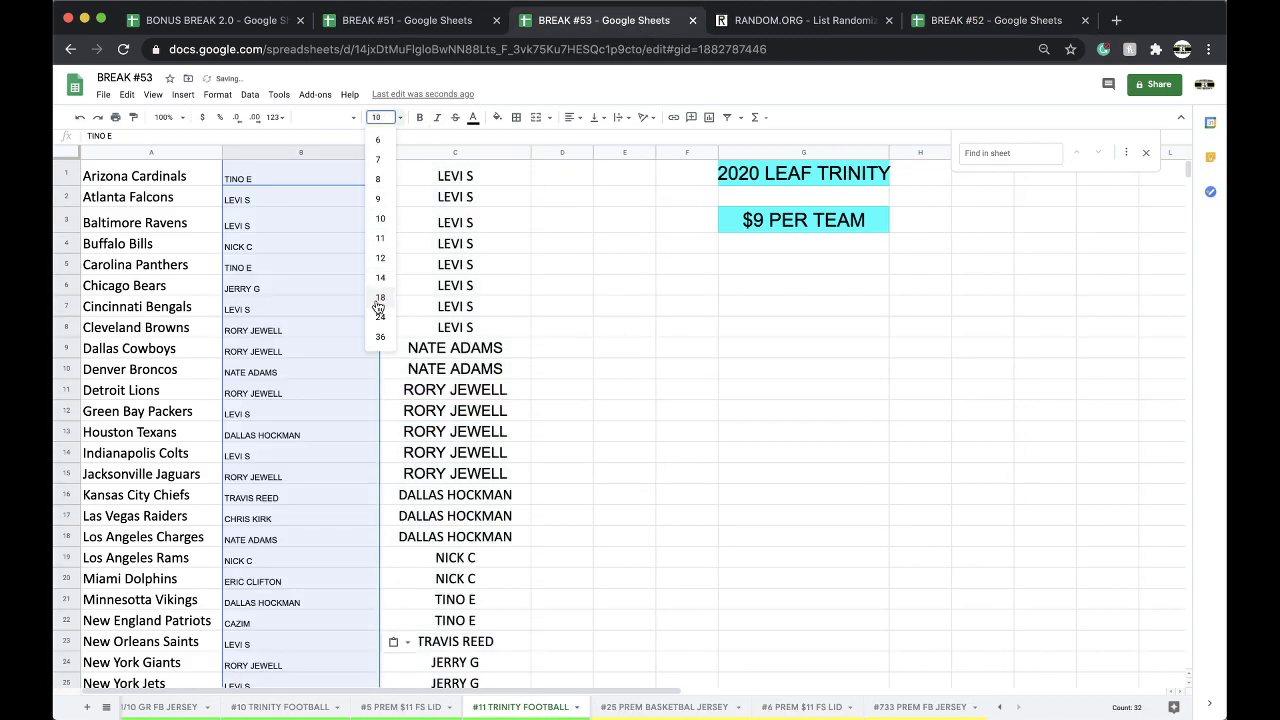
pyautogui.click(380, 311)
pyautogui.click(250, 94)
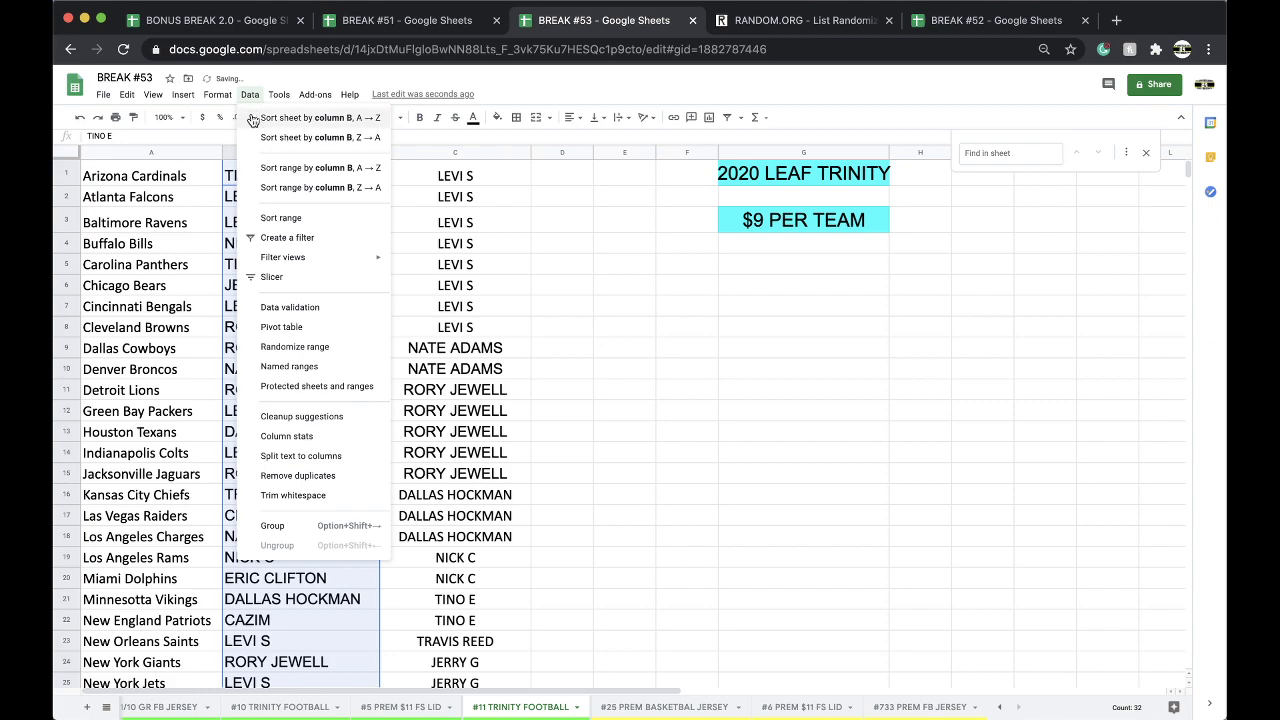
pyautogui.click(270, 118)
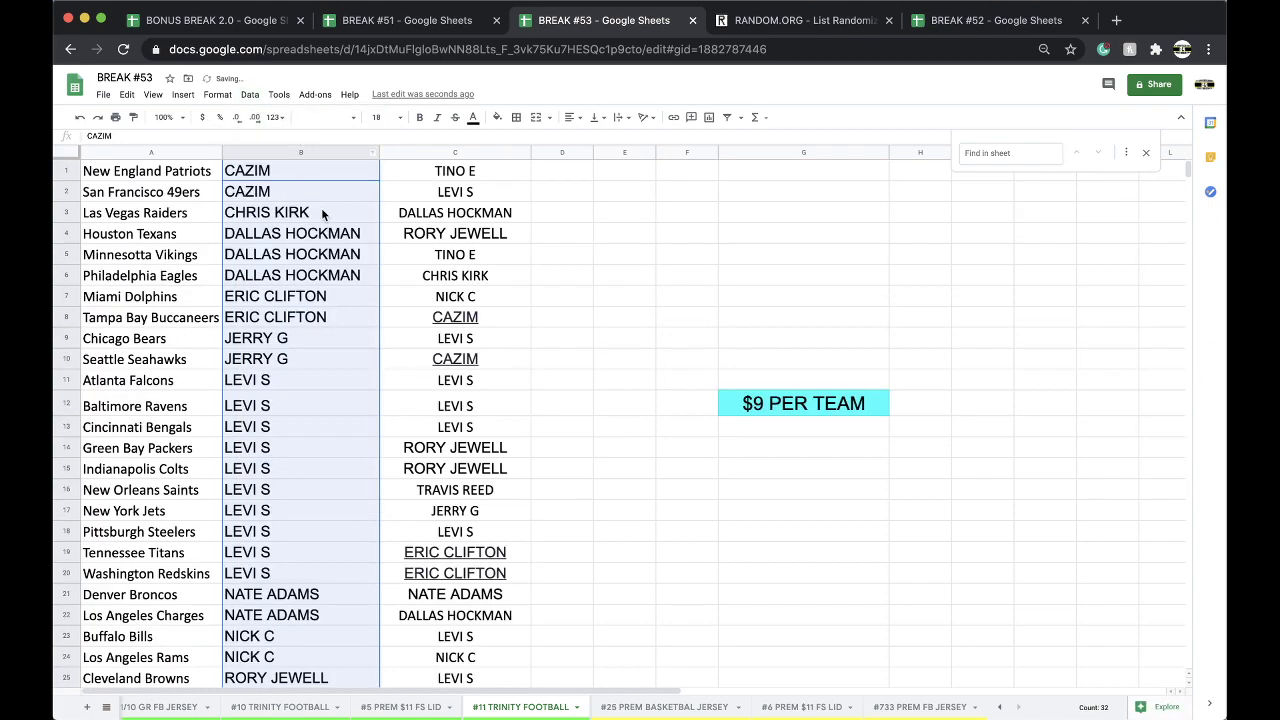
# - Review which teams each participant in column B received, from row 1 down to row 32
pyautogui.click(277, 193)
pyautogui.click(276, 215)
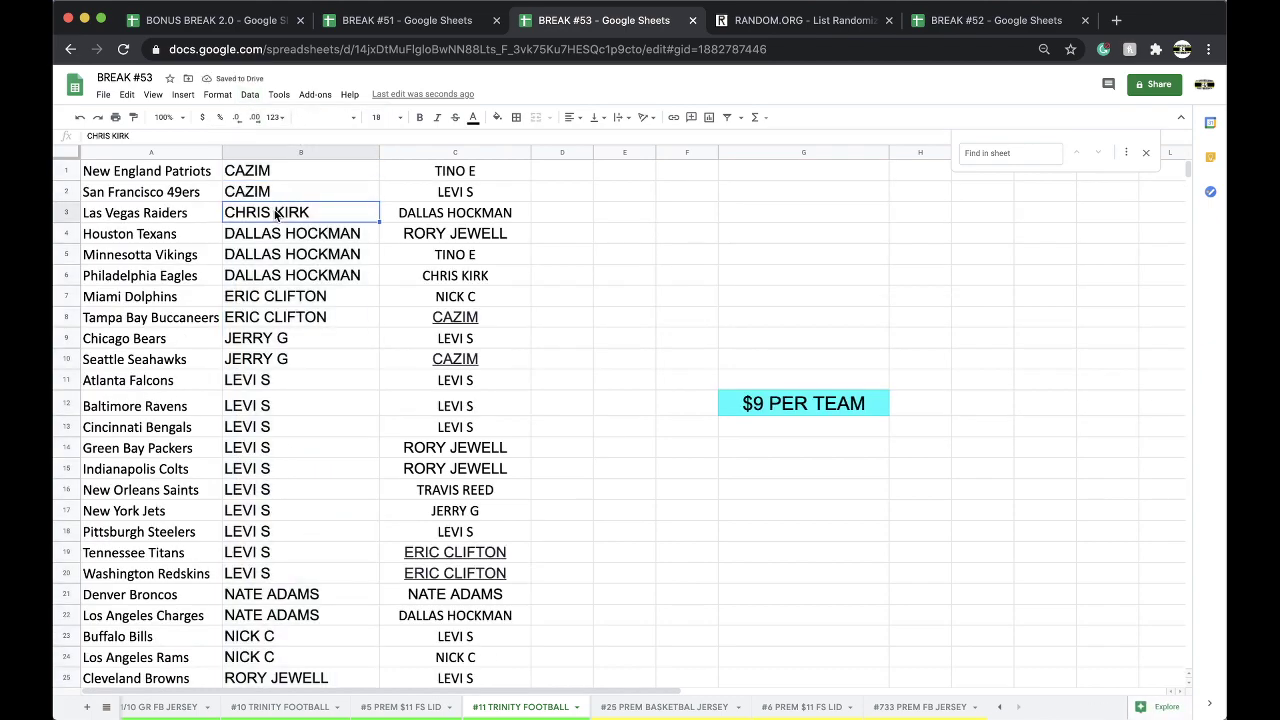
pyautogui.click(268, 235)
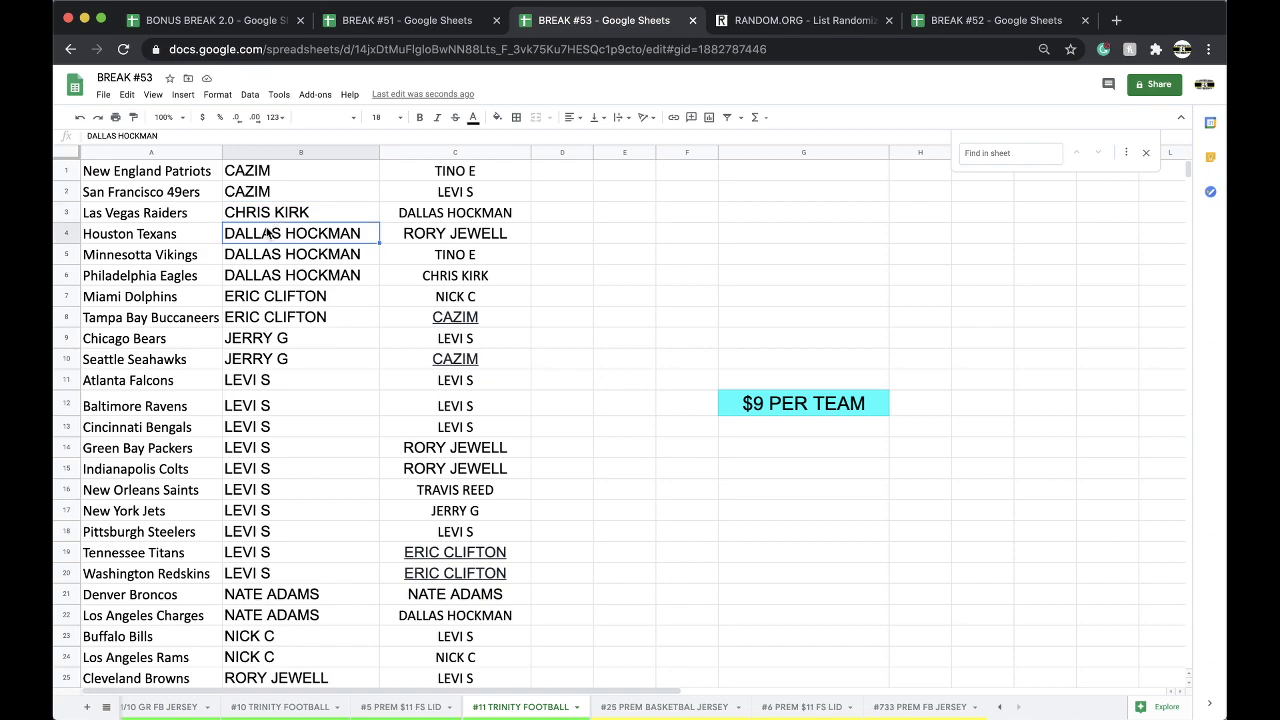
pyautogui.click(262, 277)
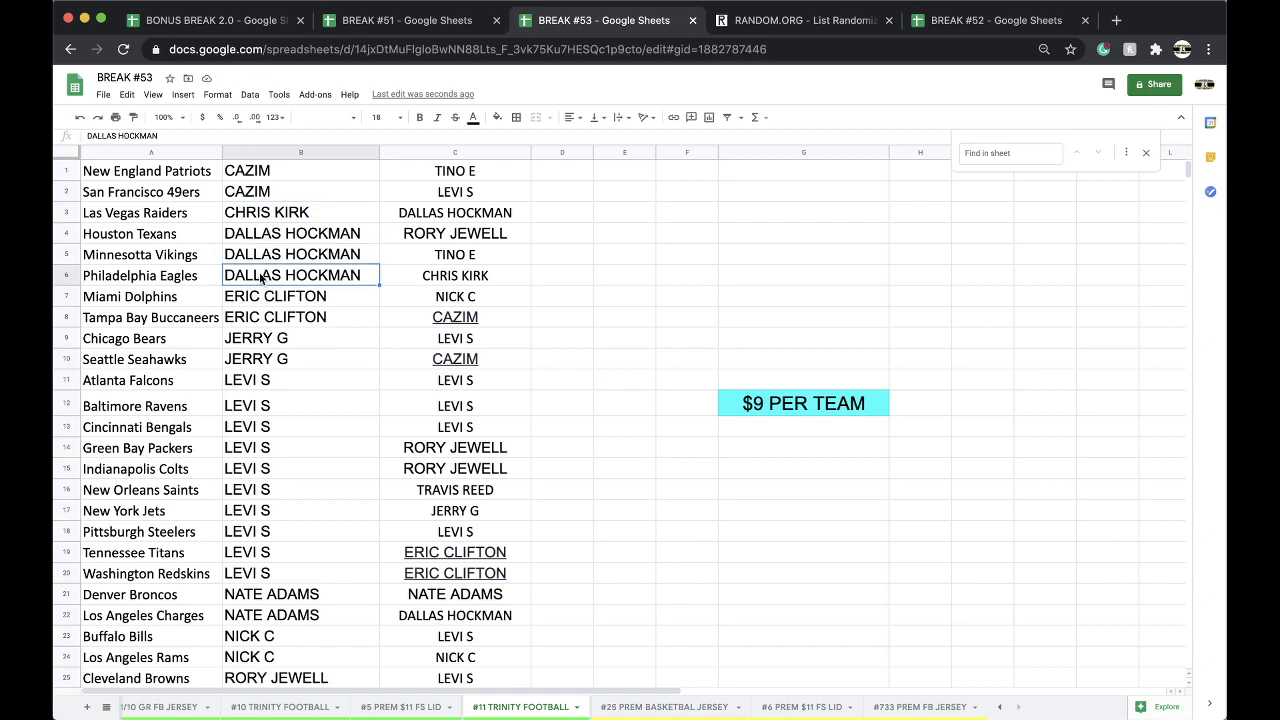
pyautogui.scroll(-2, 262, 278)
pyautogui.scroll(-2, 262, 278)
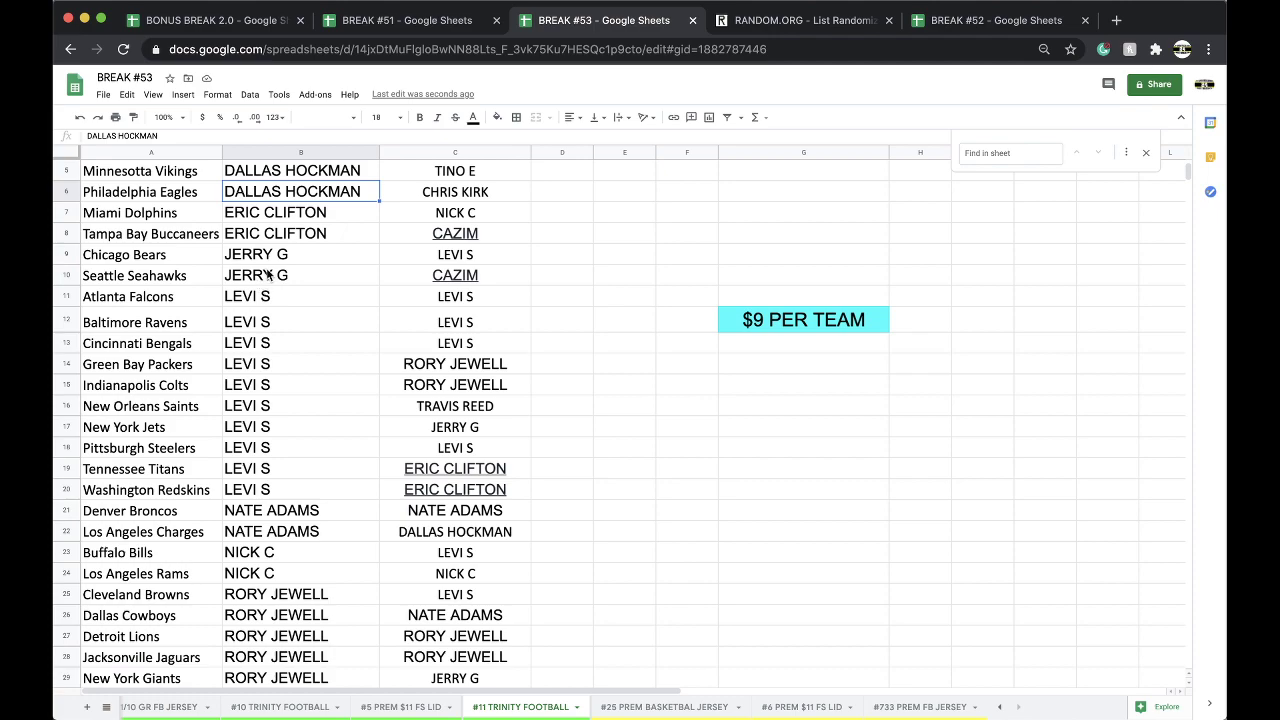
pyautogui.scroll(-1, 271, 281)
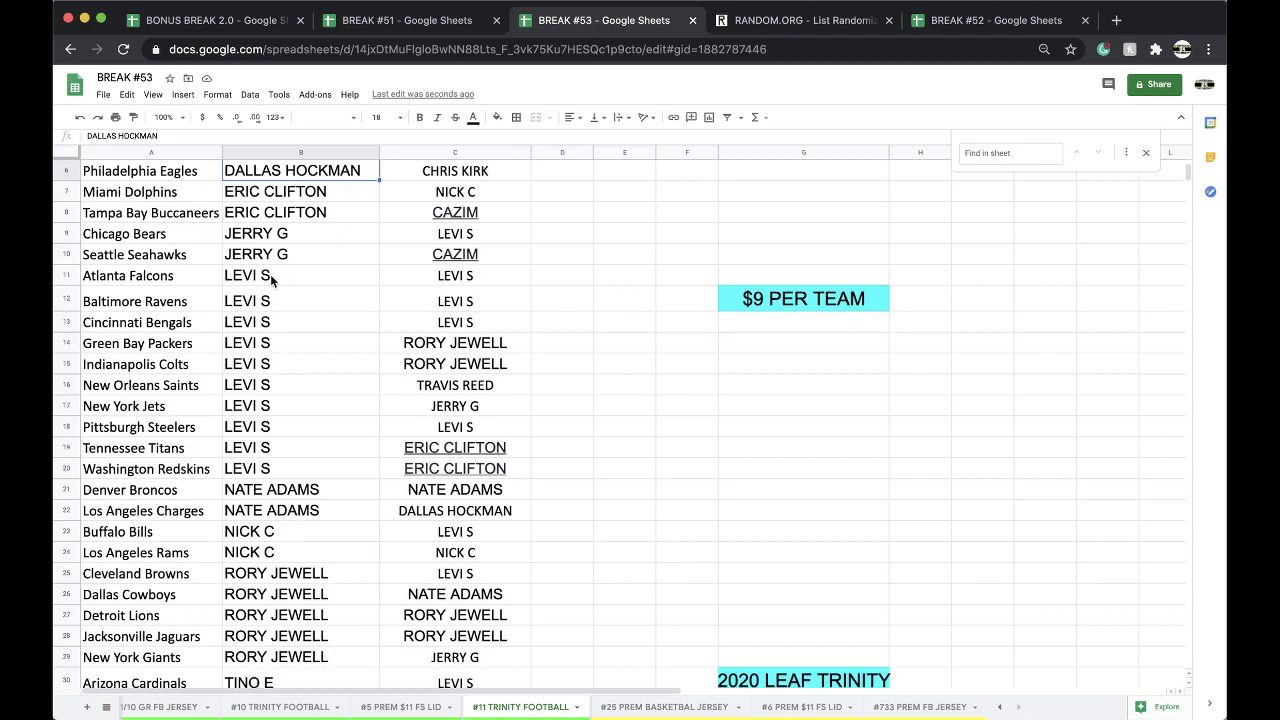
pyautogui.scroll(-4, 275, 310)
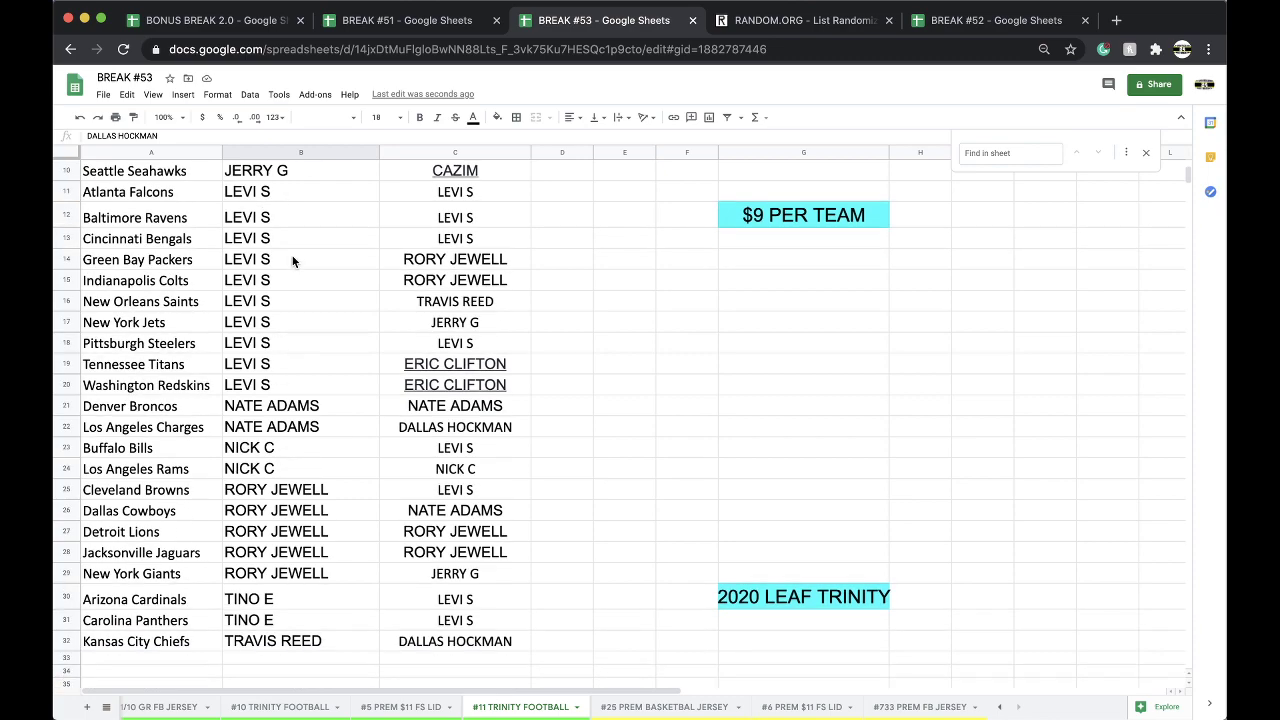
pyautogui.scroll(-2, 290, 300)
pyautogui.moveTo(265, 409); pyautogui.dragTo(251, 528)
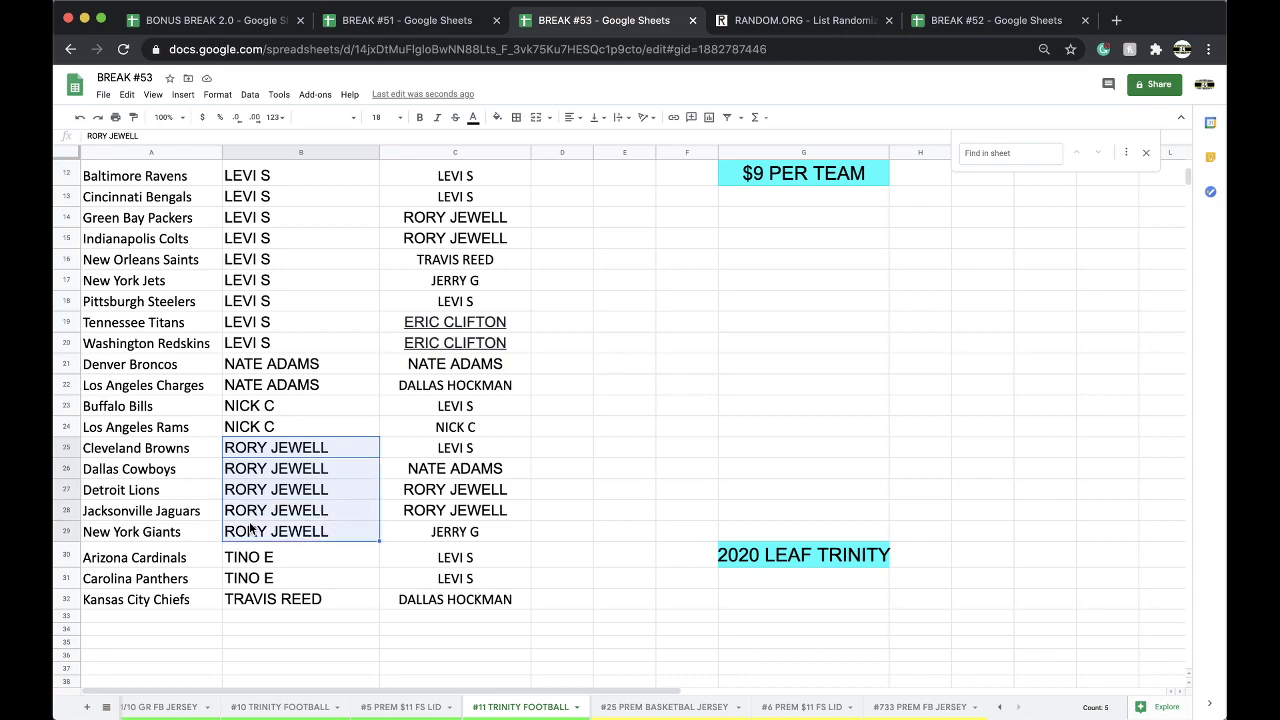
pyautogui.click(253, 577)
pyautogui.click(254, 599)
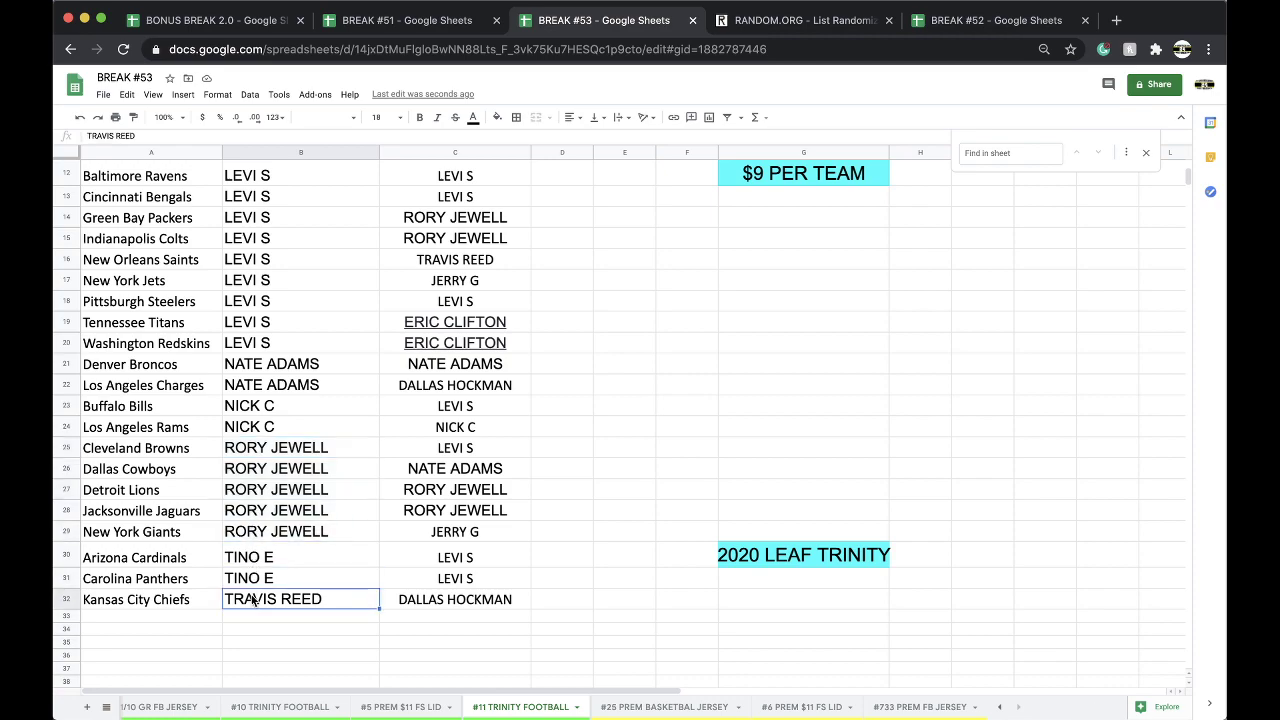
pyautogui.scroll(5, 260, 590)
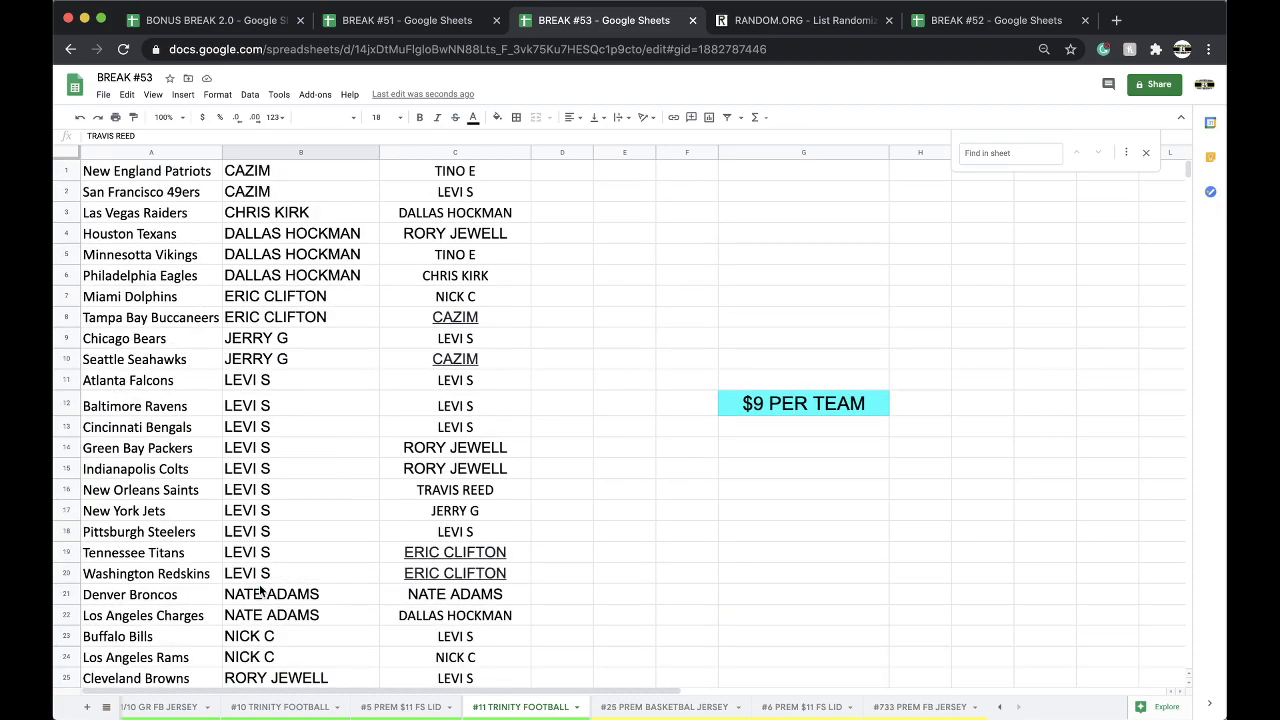
# - Sort the sheet by the team names in column A, A to Z
pyautogui.click(302, 557)
pyautogui.press('super+minus')
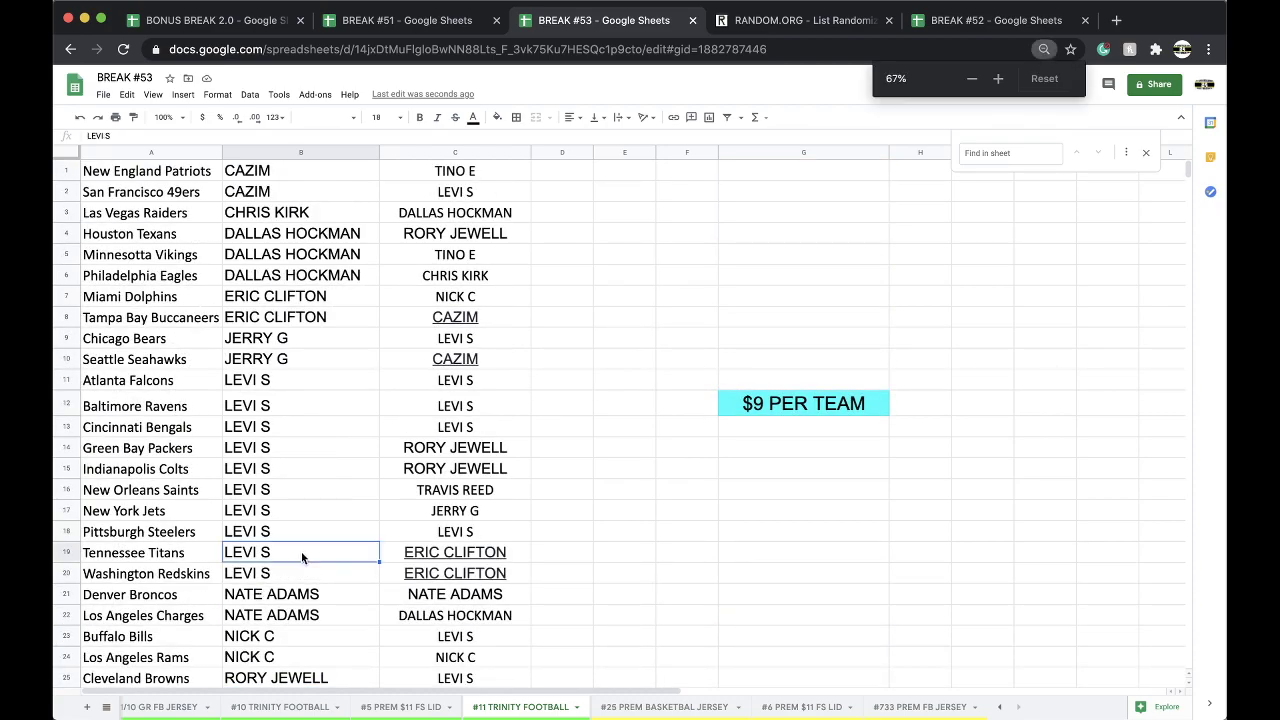
pyautogui.scroll(-1, 328, 540)
pyautogui.scroll(-1, 328, 547)
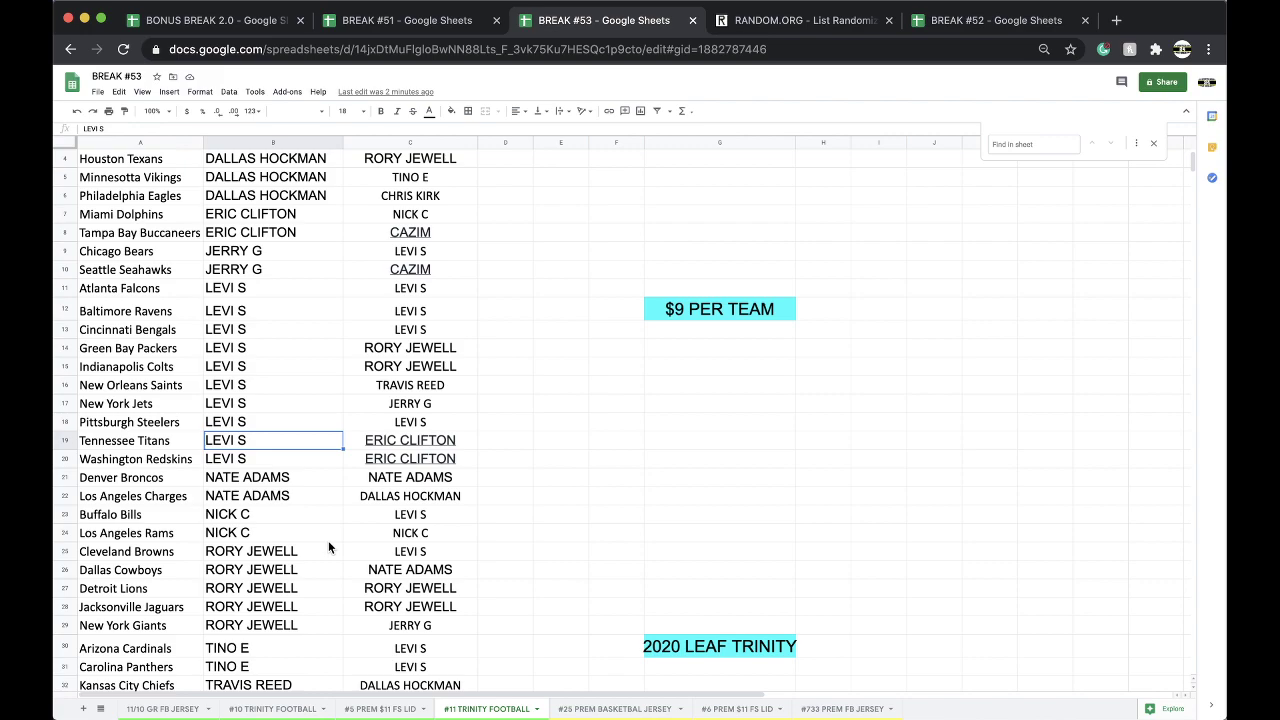
pyautogui.click(146, 143)
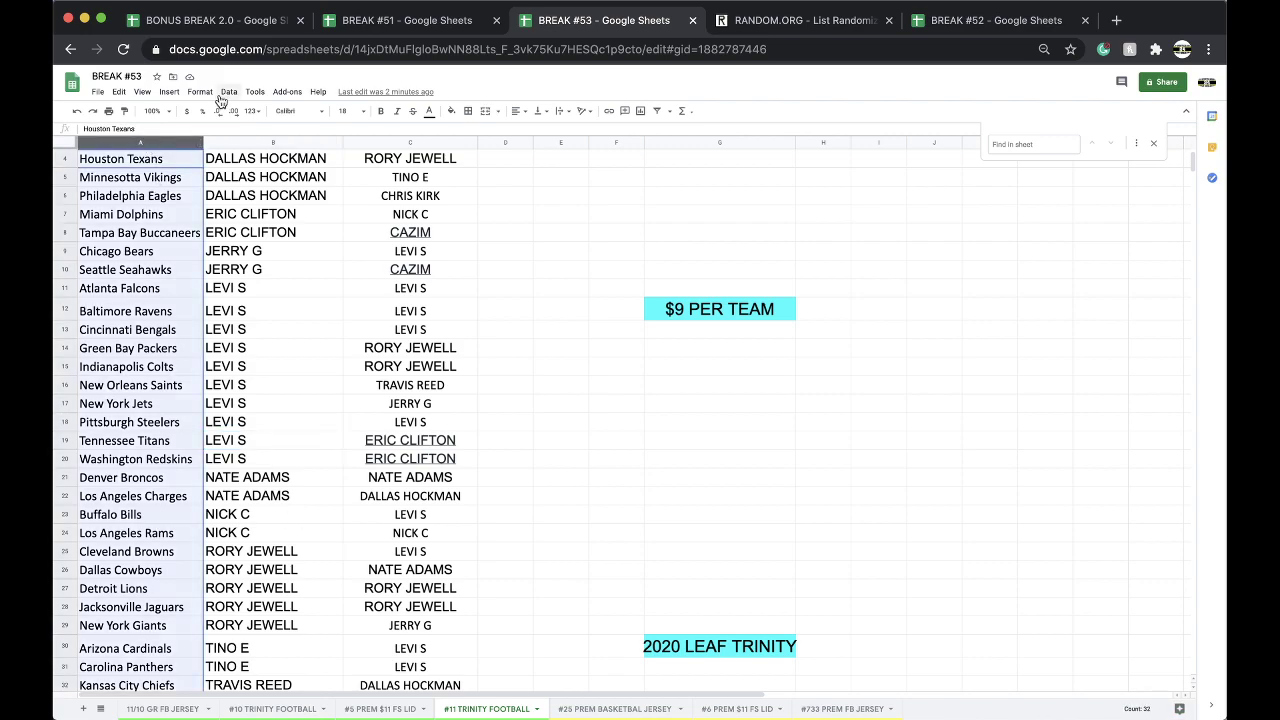
pyautogui.click(229, 91)
pyautogui.click(250, 108)
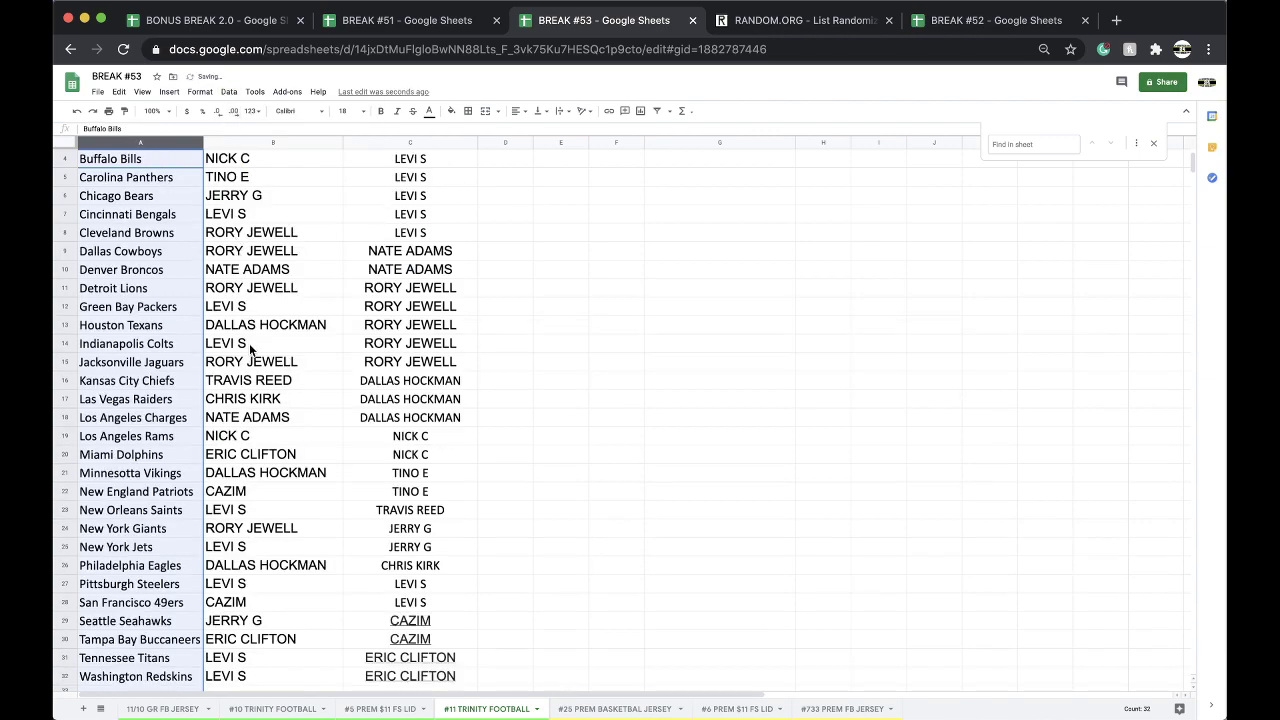
# - Swap the participants assigned to the Buffalo Bills and the Kansas City Chiefs in column B
pyautogui.click(248, 380)
pyautogui.hotkey('ctrl', 'c')
pyautogui.click(240, 160)
pyautogui.hotkey('ctrl', 'v')
pyautogui.click(240, 380)
pyautogui.write('NICK C')
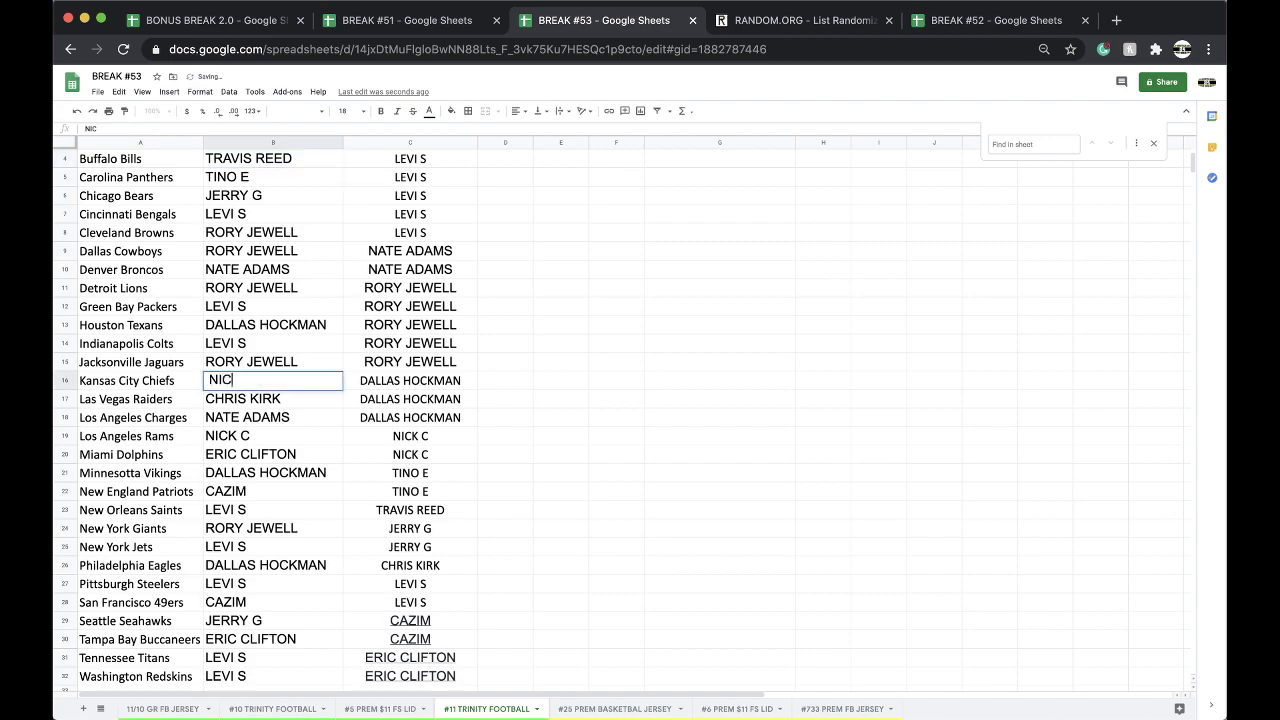